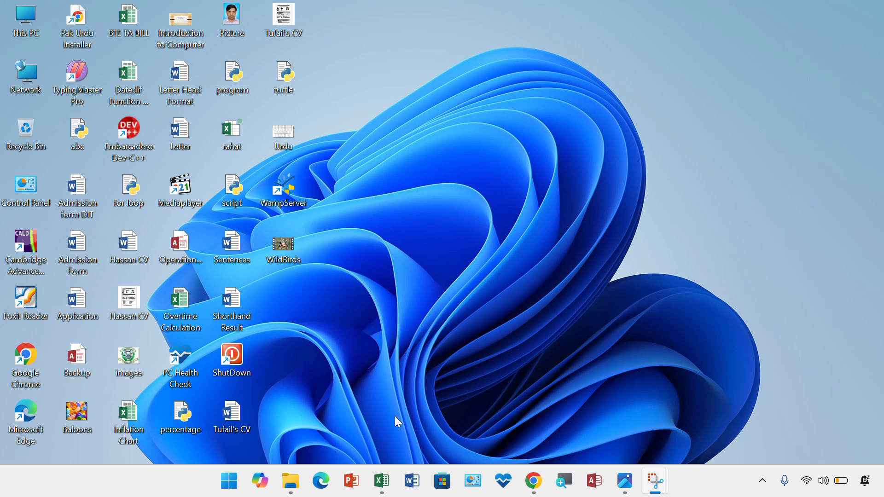
Switch to the Overtime Calculation workbook in Excel and enter the formula =D4-C4 in cell E4 for the first employee's total hours.
mouse_move(382, 481)
left_click(457, 405)
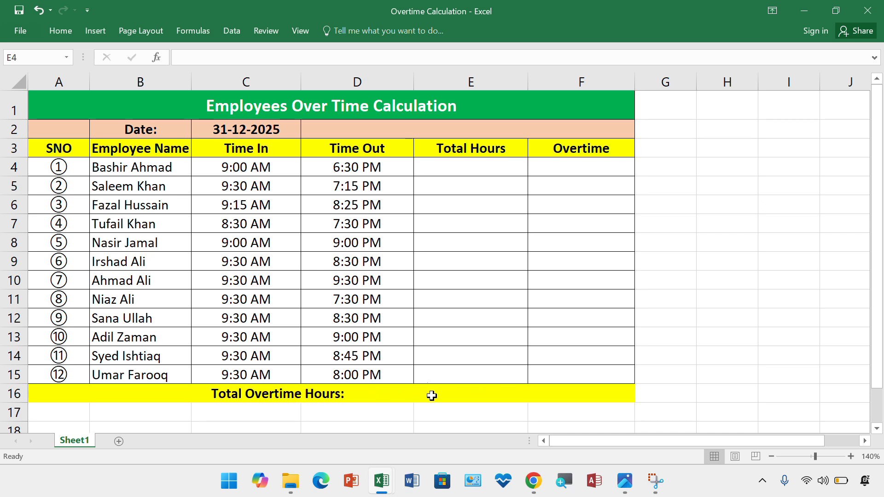
left_click(467, 171)
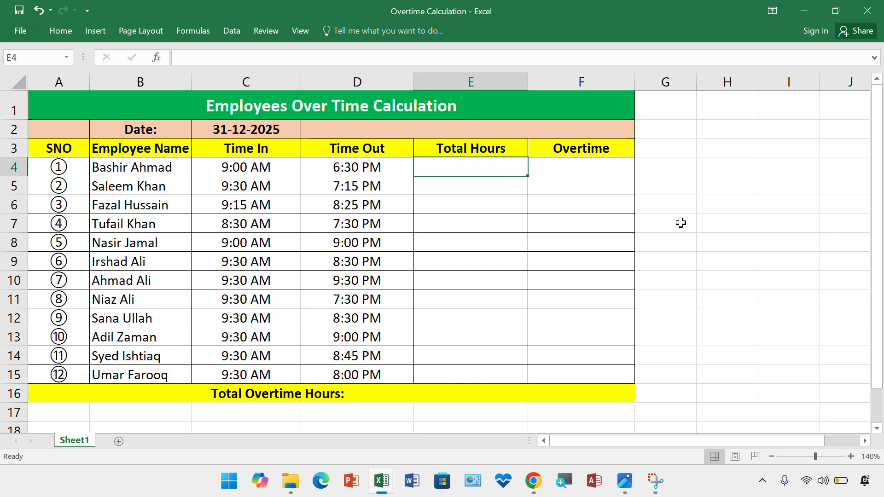
type("=")
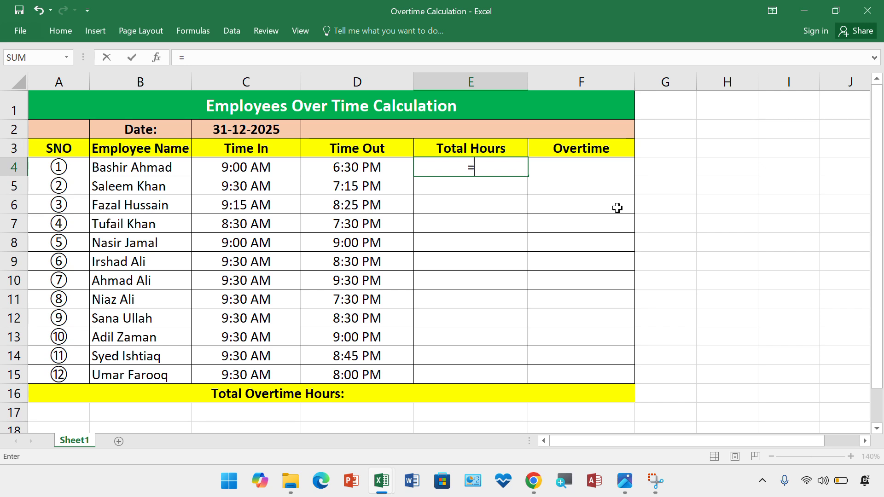
left_click(375, 170)
type("-")
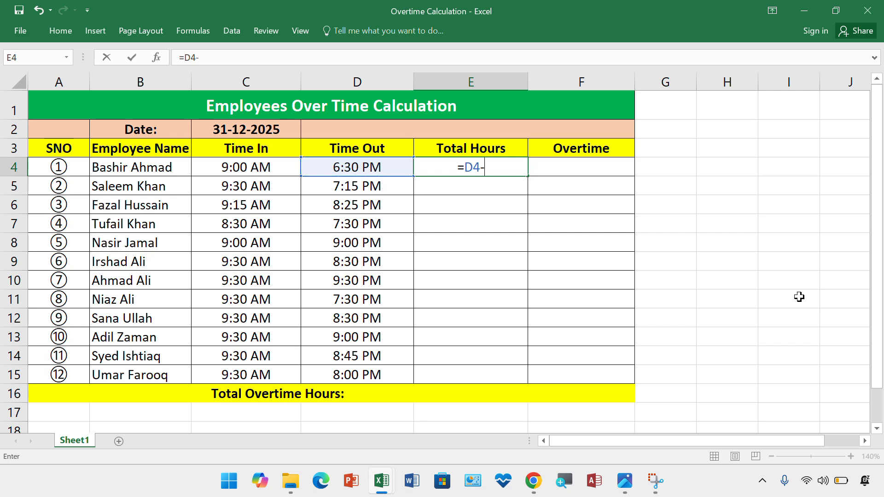
left_click(259, 166)
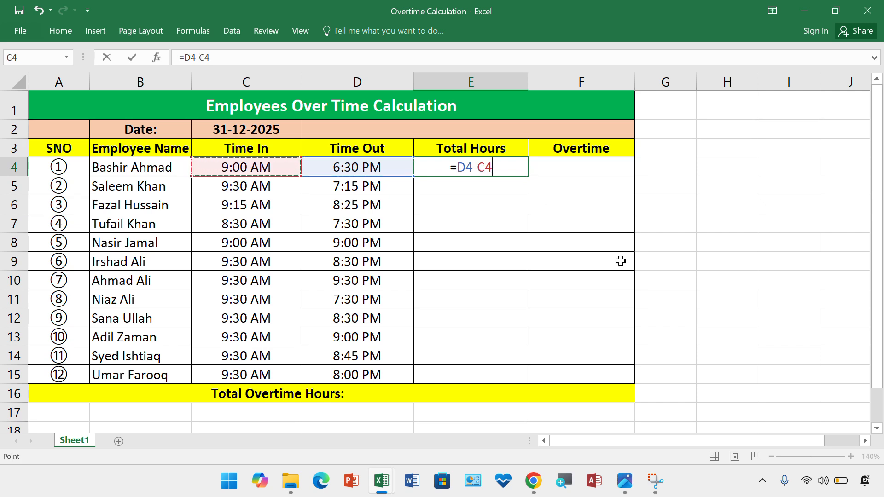
key("Return")
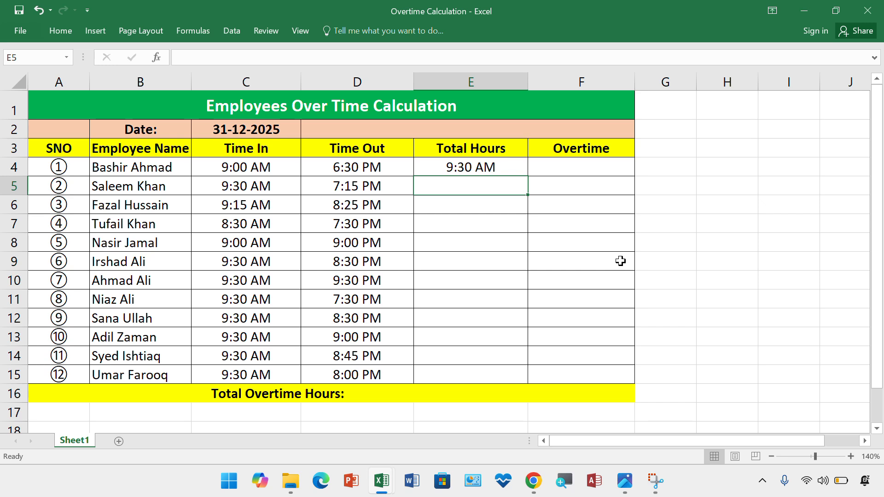
Format the total hours in cell E4 with the custom number format h:mm.
left_click(508, 173)
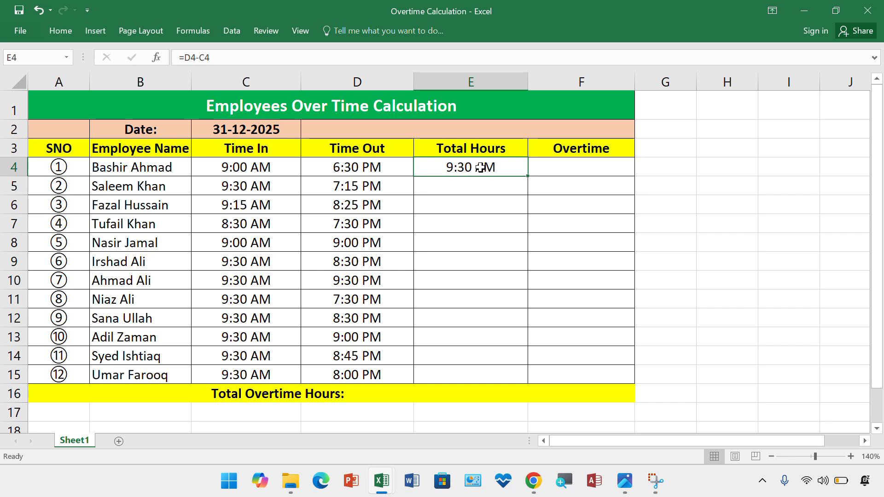
right_click(481, 168)
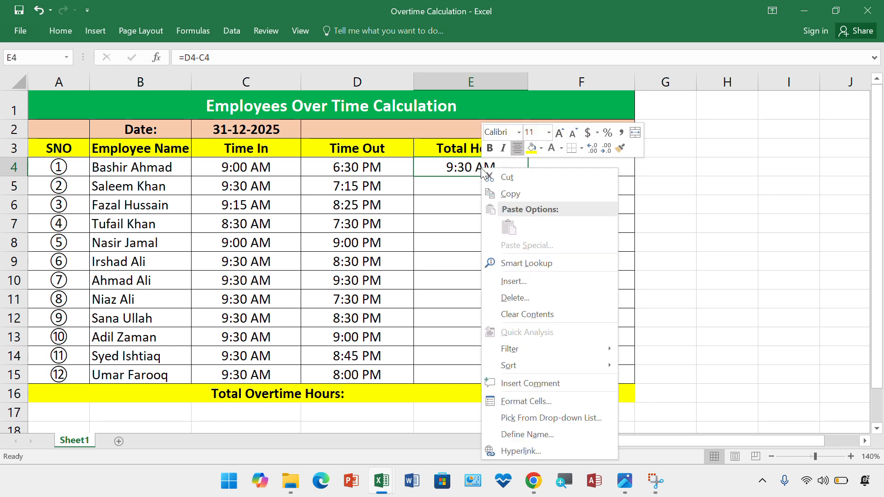
left_click(522, 403)
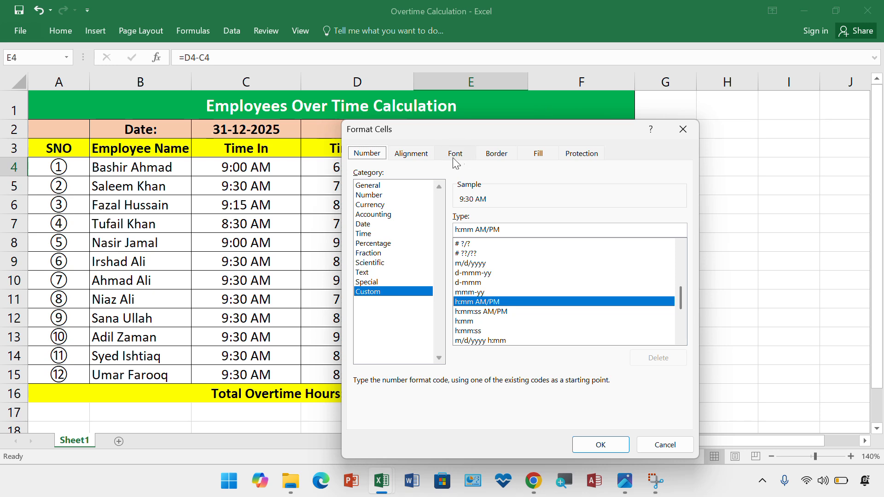
left_click(466, 322)
left_click(596, 443)
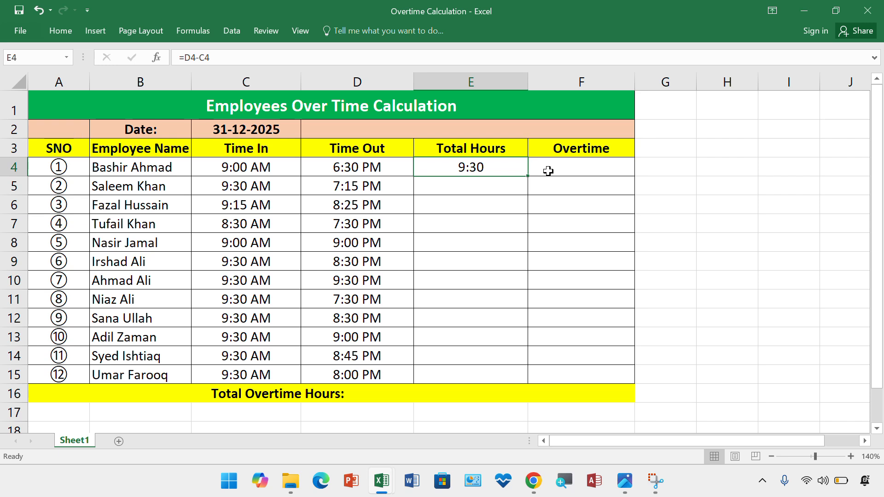
left_click(544, 173)
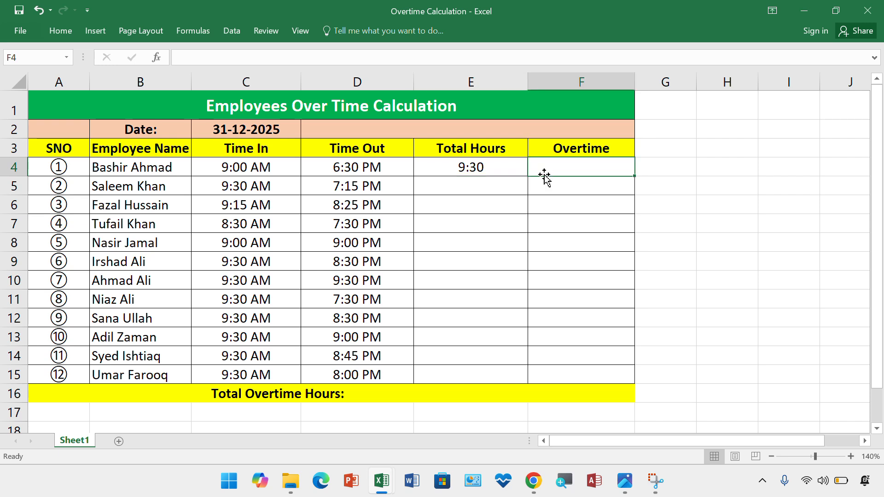
left_click(54, 31)
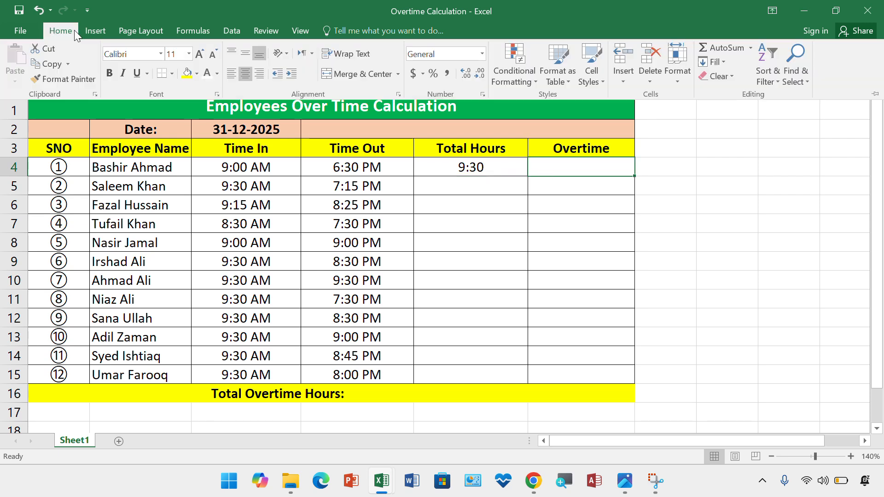
left_click(482, 96)
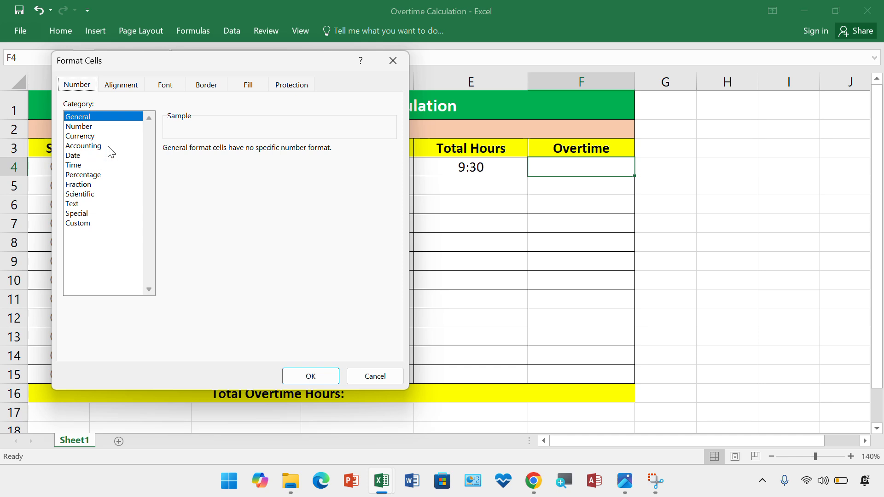
left_click(388, 63)
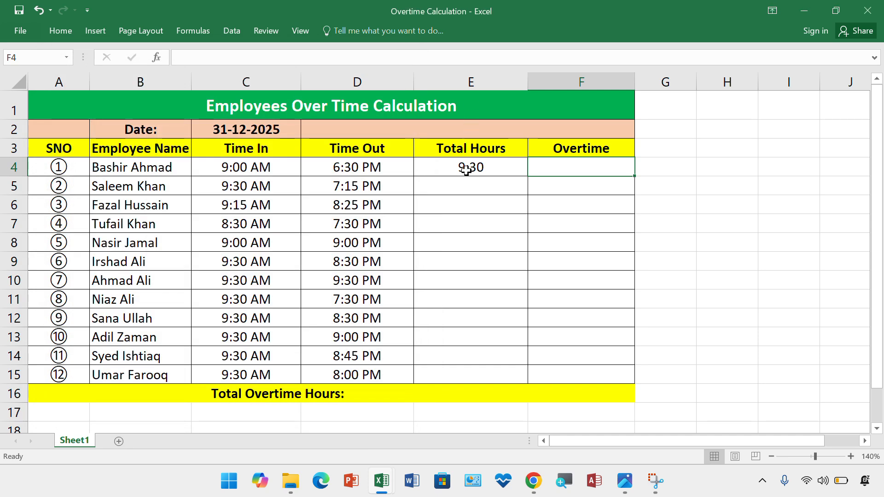
Fill the total hours formula from E4 down through E15 for all employees.
left_click(502, 168)
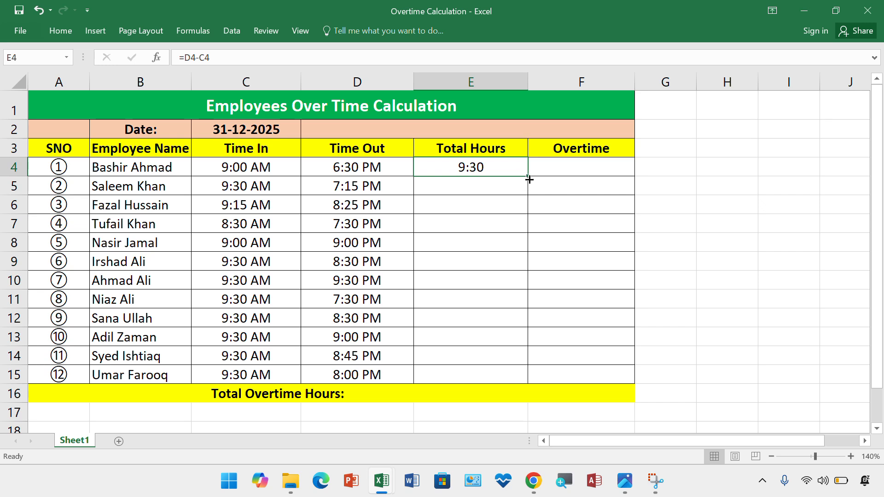
left_click_drag(529, 179, 519, 380)
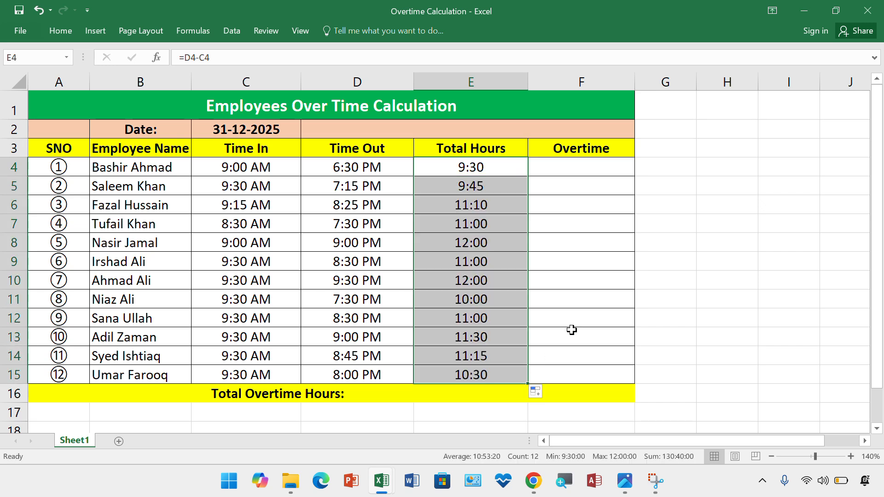
Enter =E4-TIME(8,0,0) in cell F4 for overtime beyond eight hours and fill it down through F15.
left_click(577, 167)
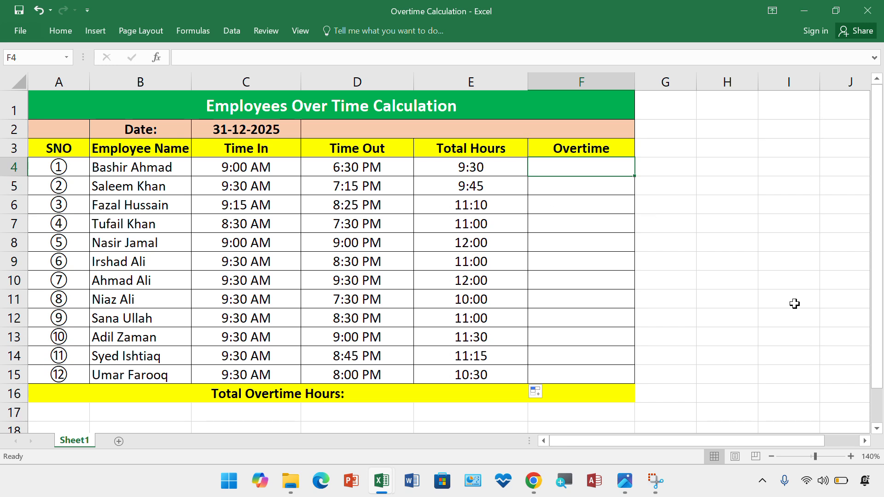
type("=")
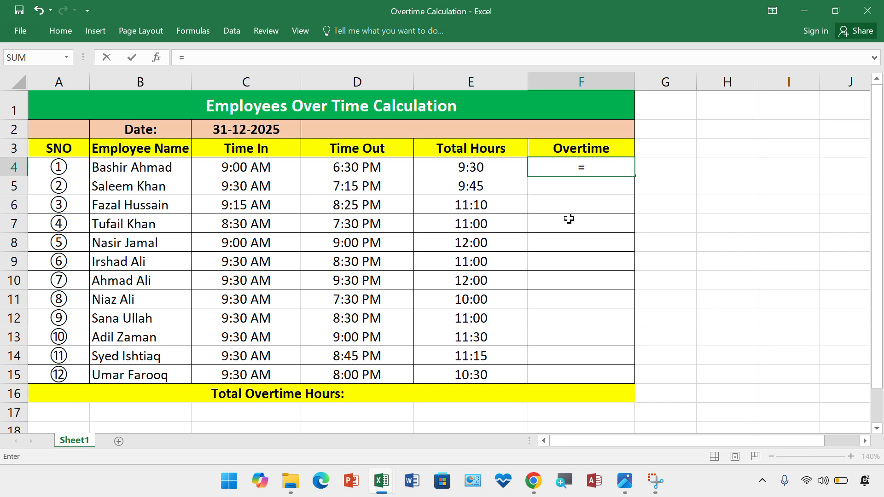
left_click(473, 166)
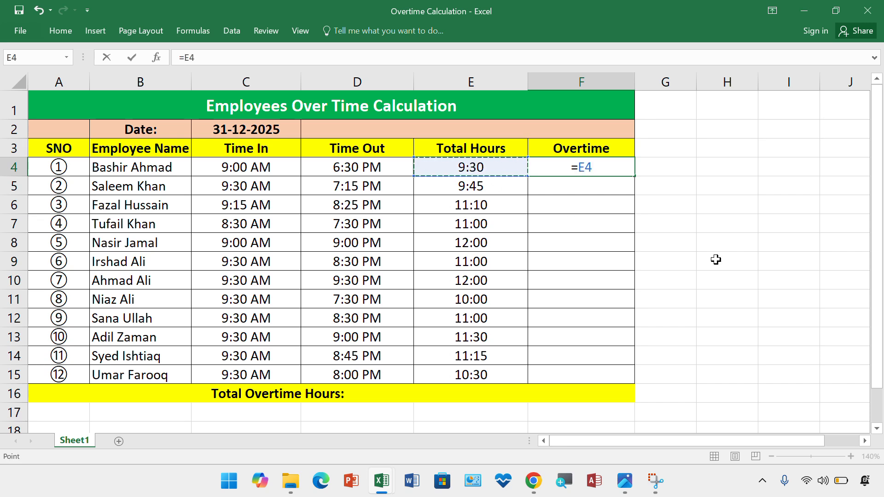
type("-time")
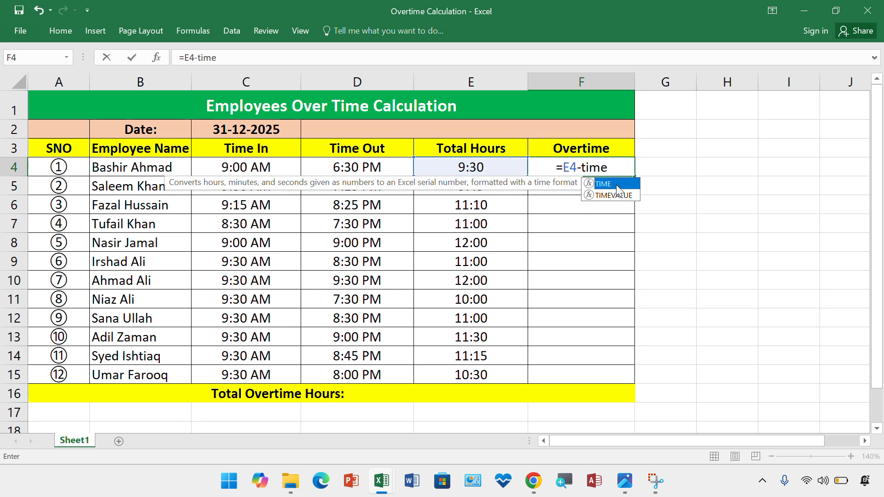
key("Tab")
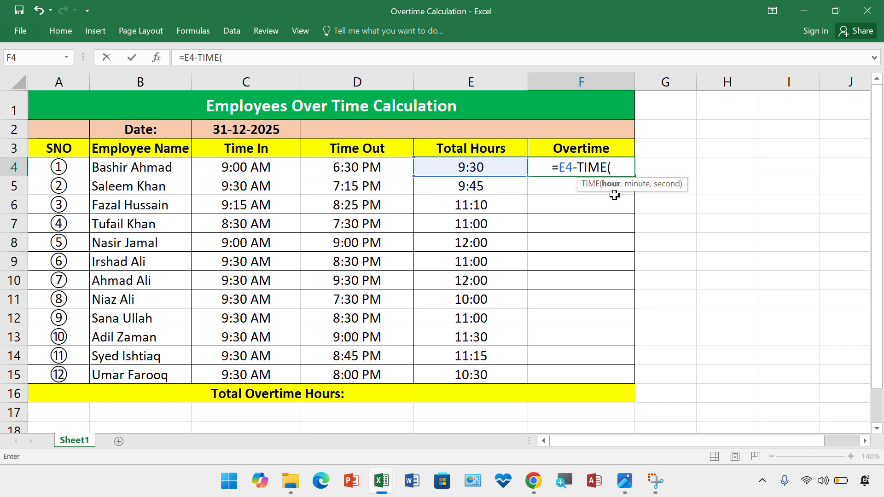
type("8")
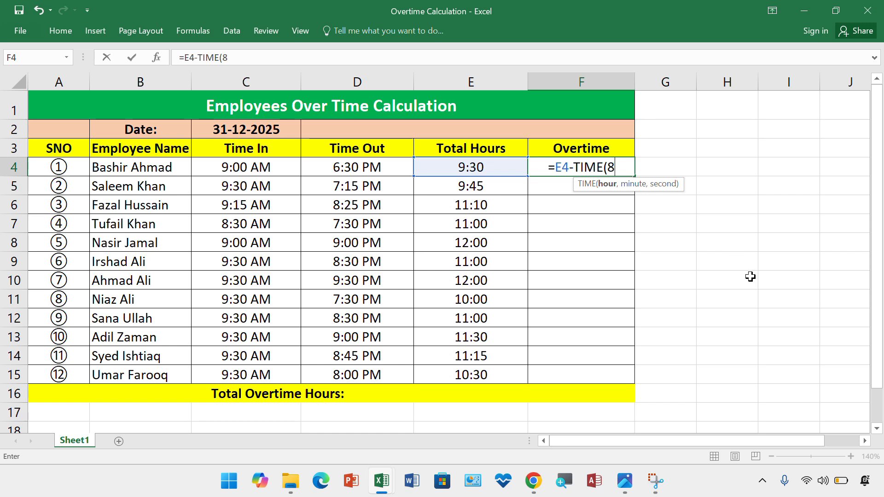
type(",")
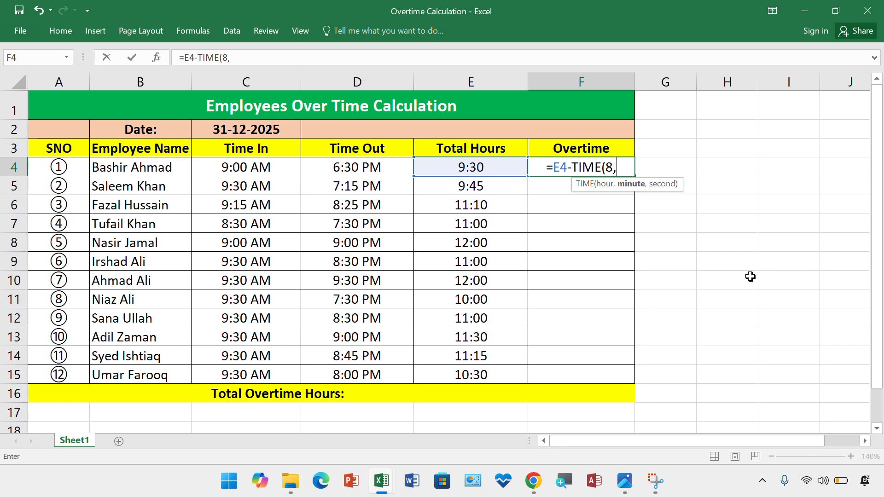
type("0,")
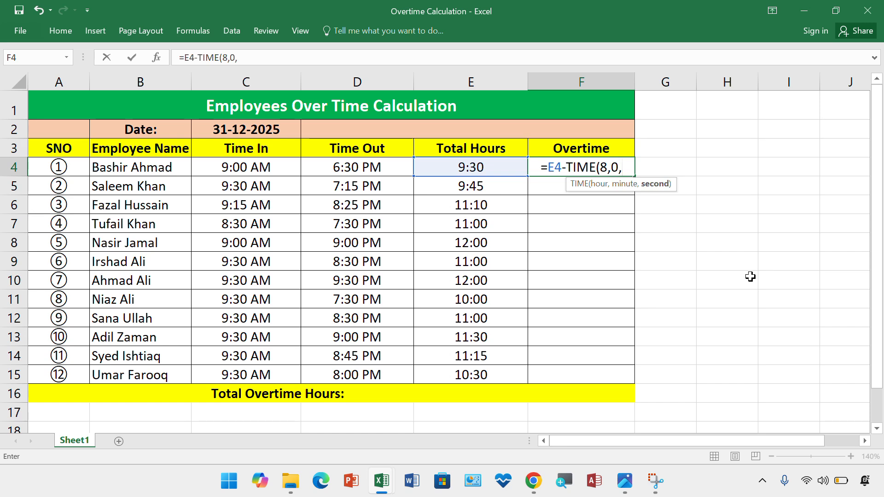
type("0")
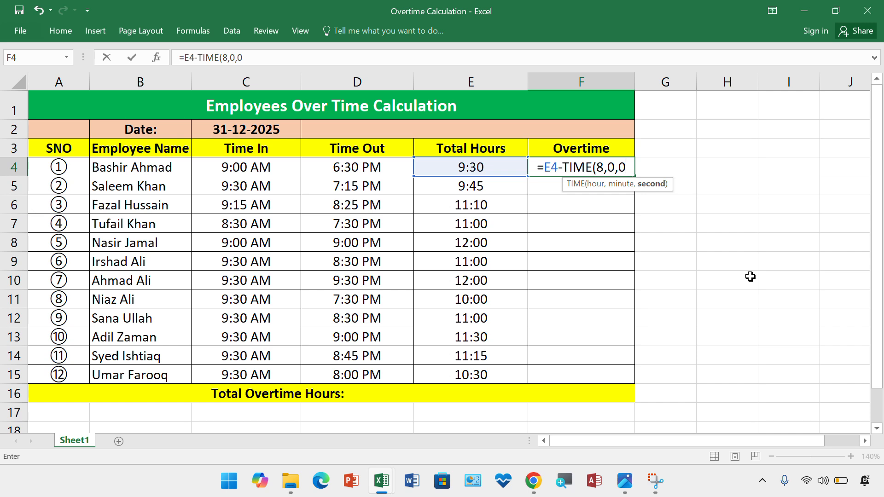
type(")")
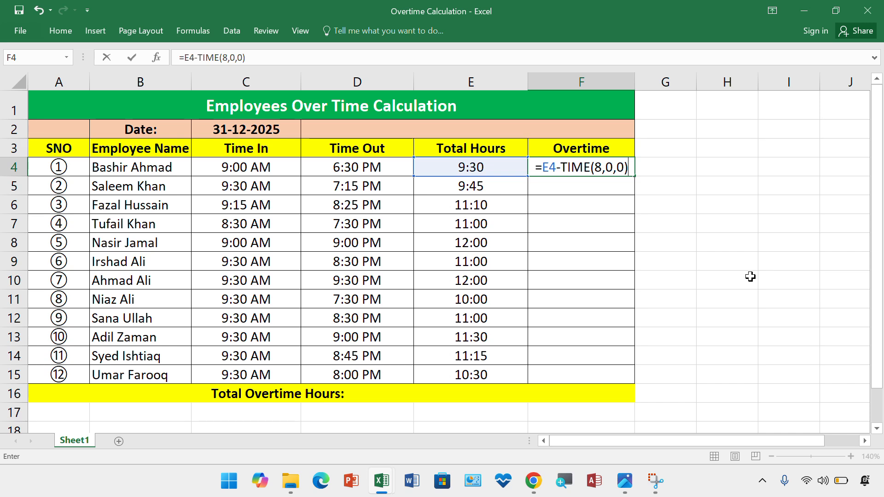
key("Return")
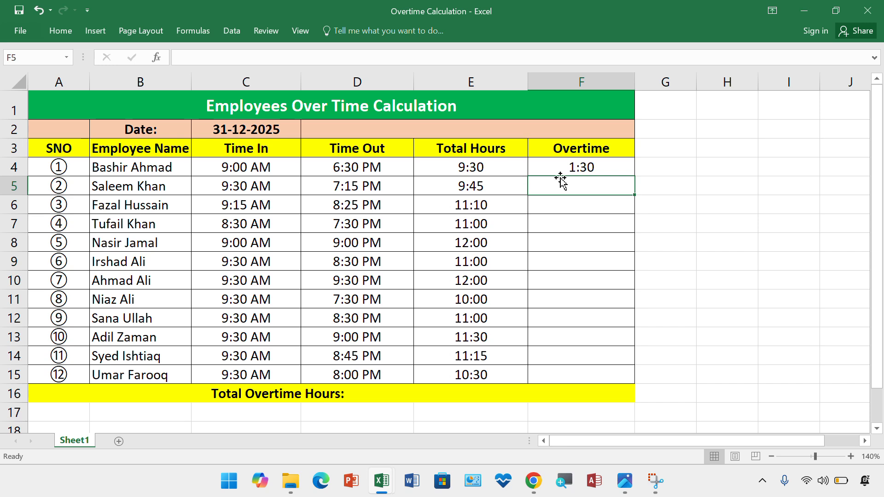
left_click(591, 168)
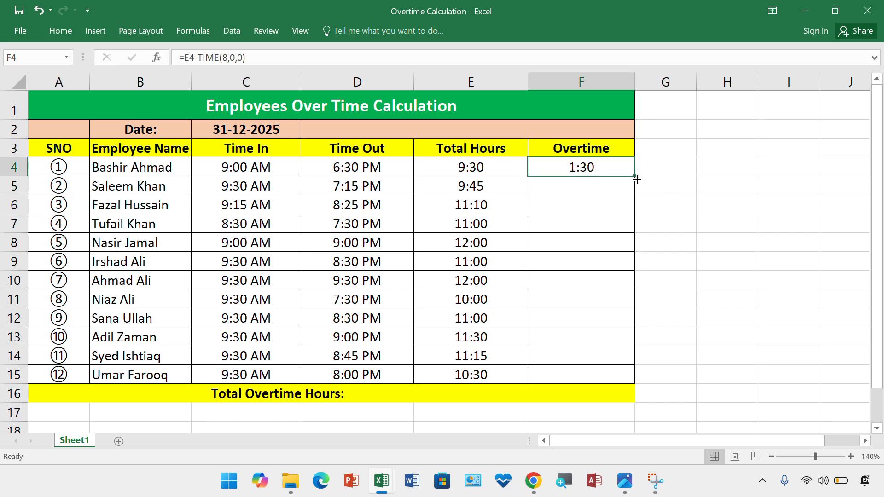
left_click_drag(635, 177, 624, 379)
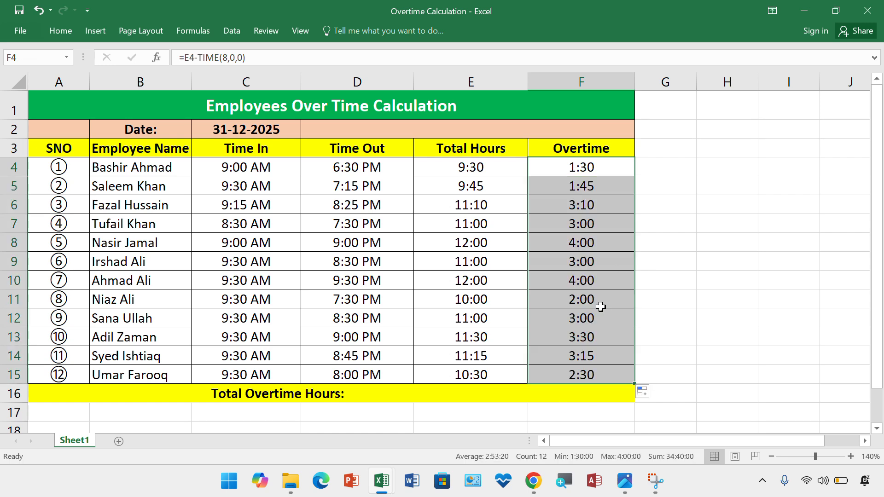
Total the overtime hours in cell F16 with the AutoSum formula =SUM(F4:F15).
left_click(582, 397)
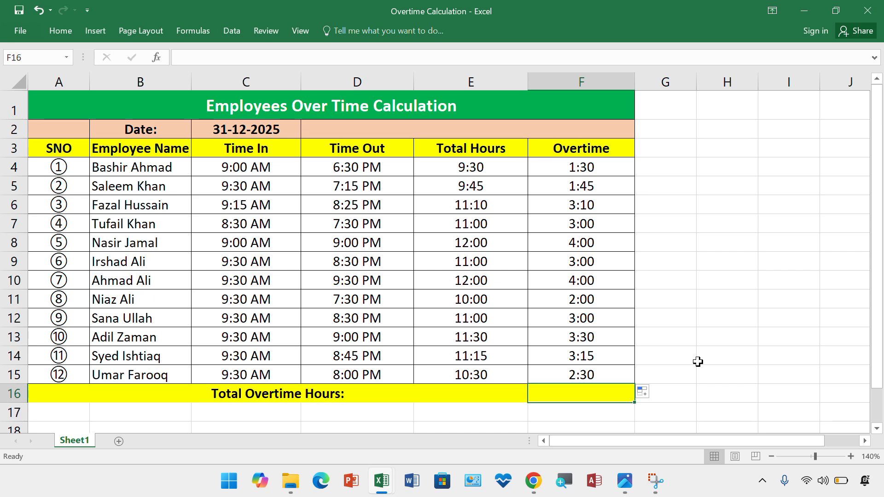
type("=")
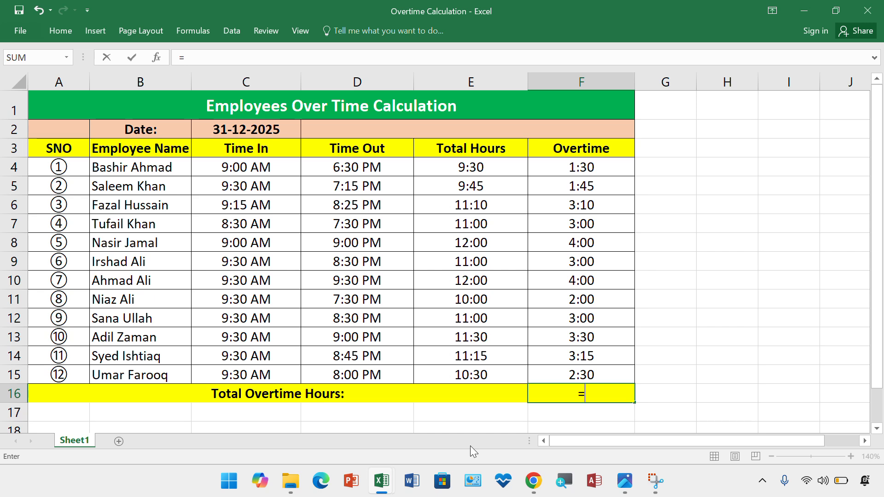
left_click(50, 28)
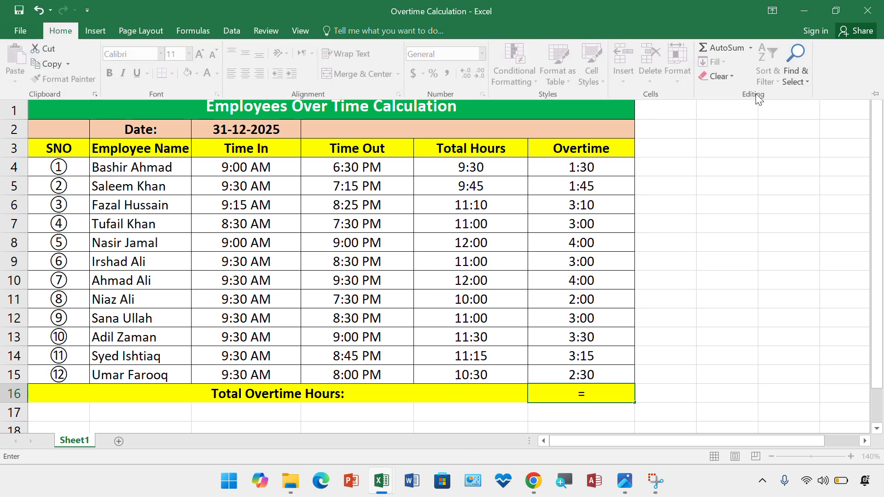
left_click(737, 44)
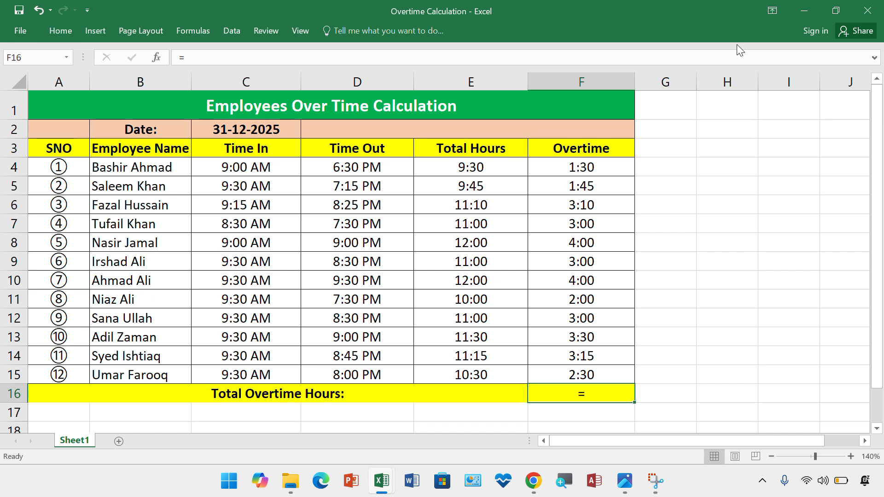
left_click(64, 22)
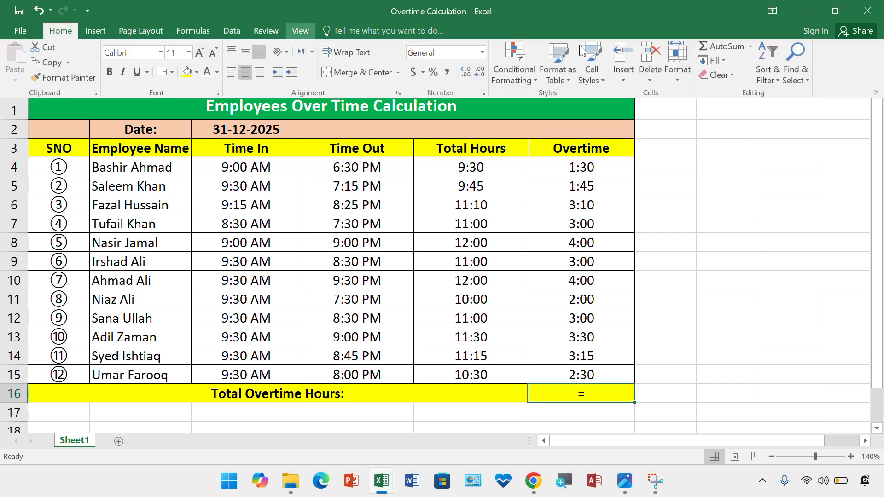
left_click(726, 50)
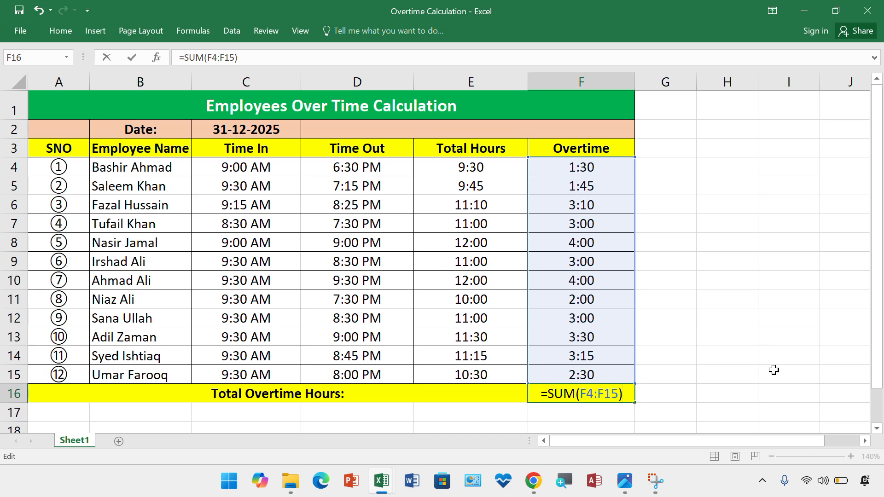
key("Return")
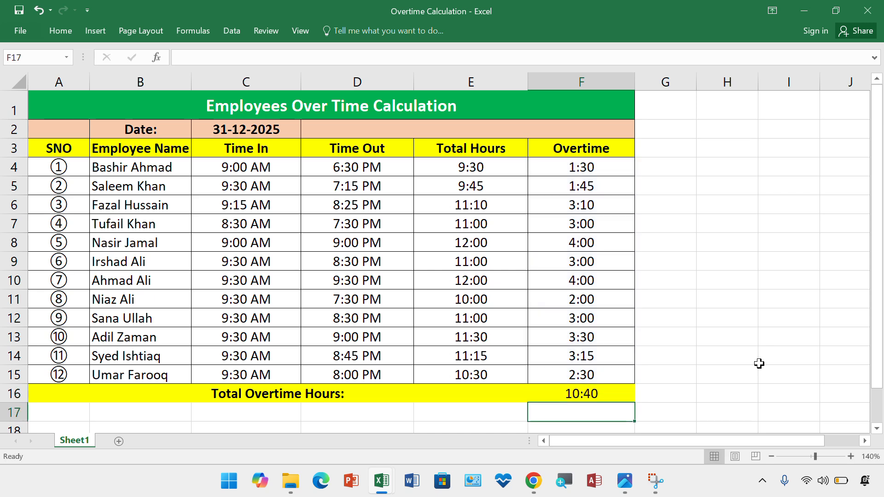
Compare the total in cell F16 with the sum of the overtime values in F4:F15.
left_click(601, 394)
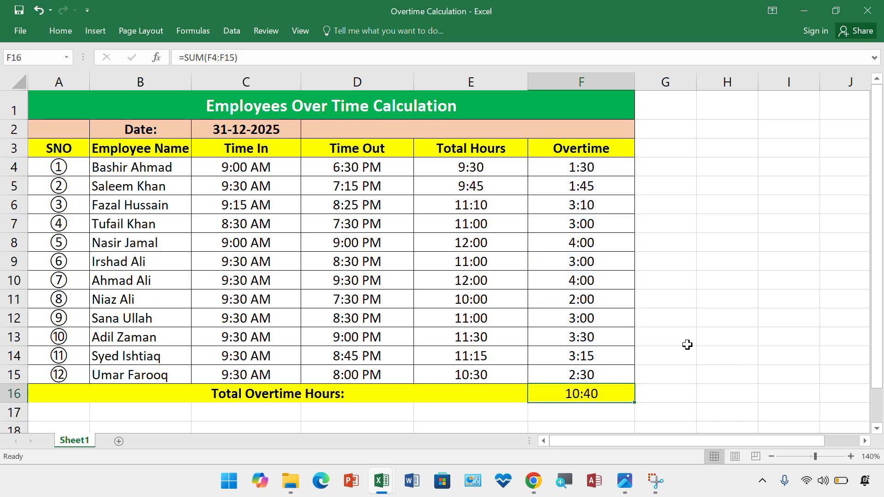
left_click_drag(596, 167, 609, 372)
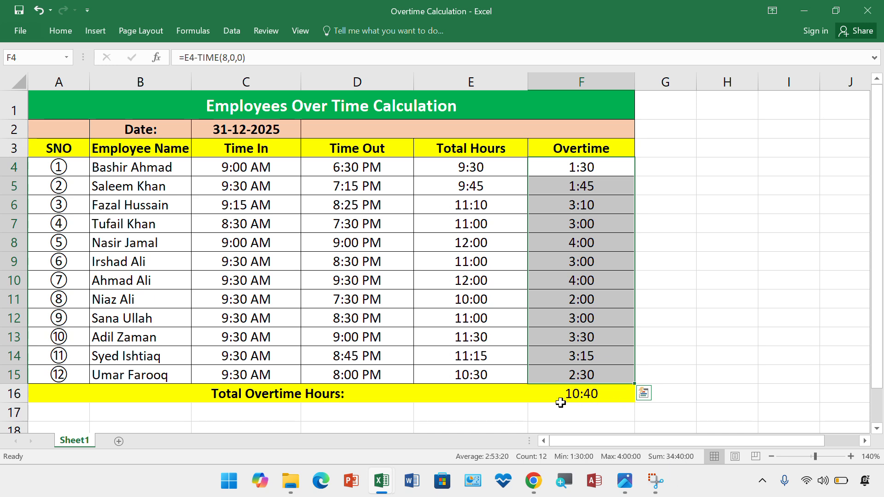
left_click(595, 398)
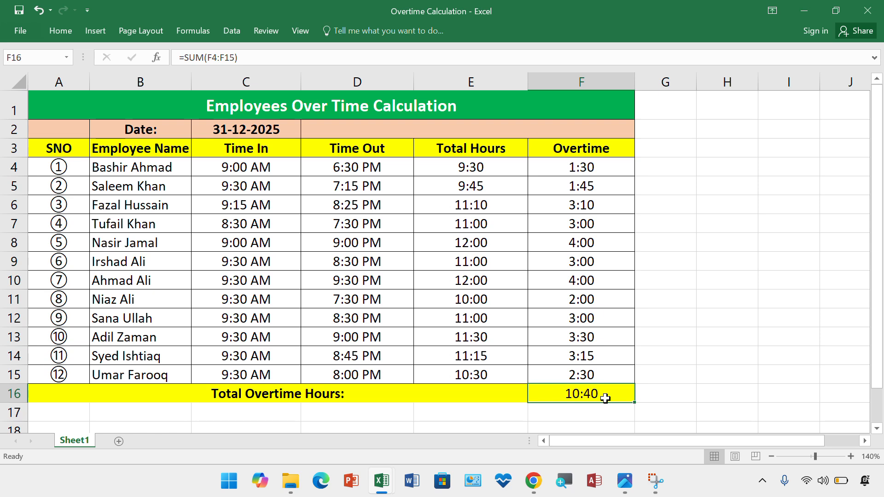
Format the total overtime in cell F16 with the custom number format [h]:mm:ss.
right_click(605, 399)
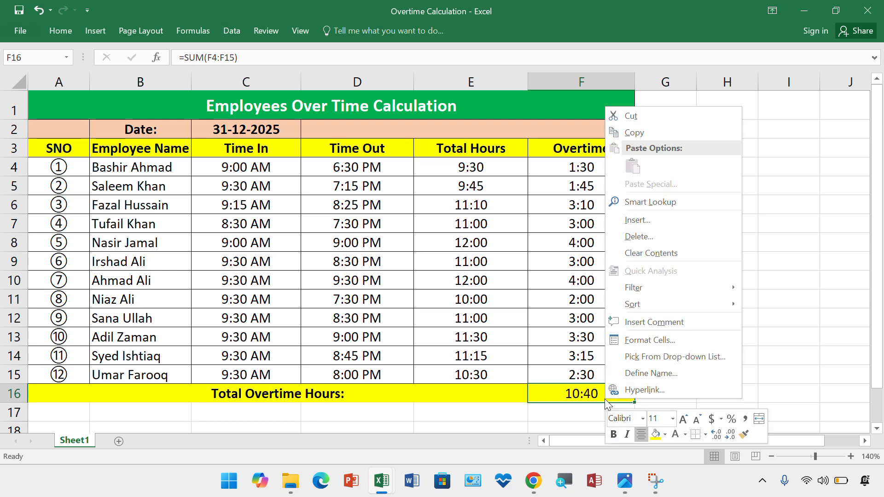
left_click(648, 341)
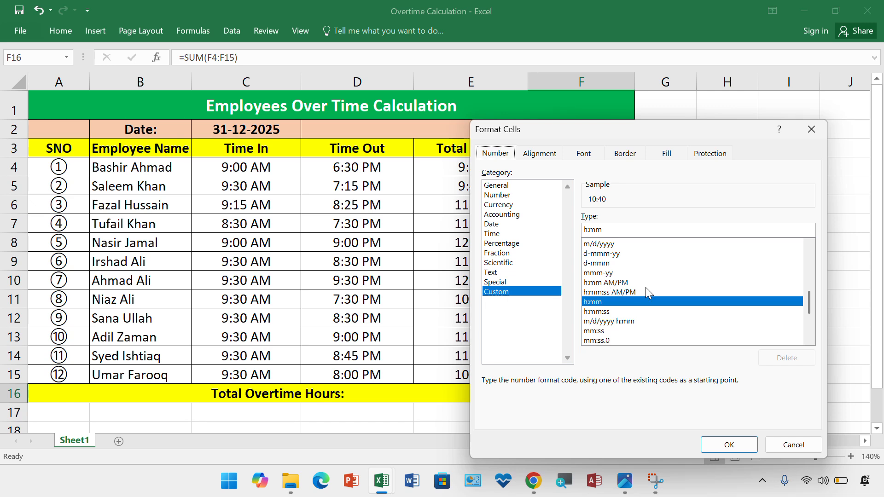
scroll(704, 283, "up", 8)
scroll(708, 286, "down", 3)
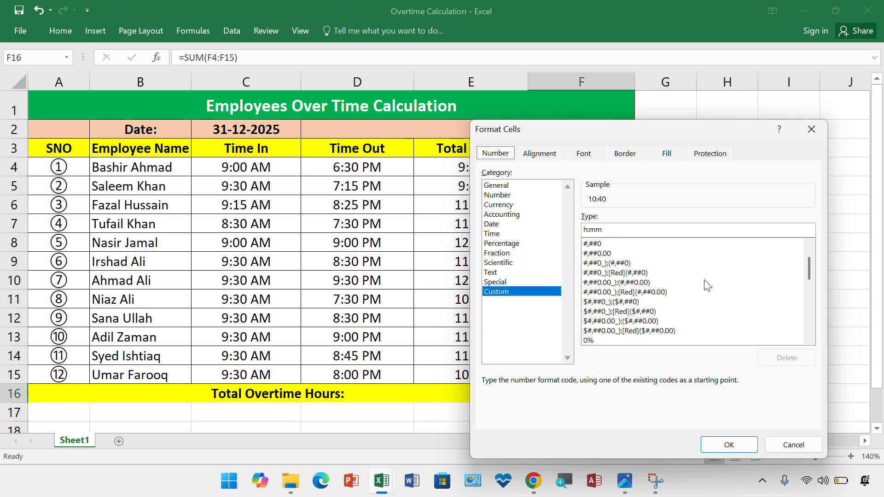
scroll(708, 285, "down", 4)
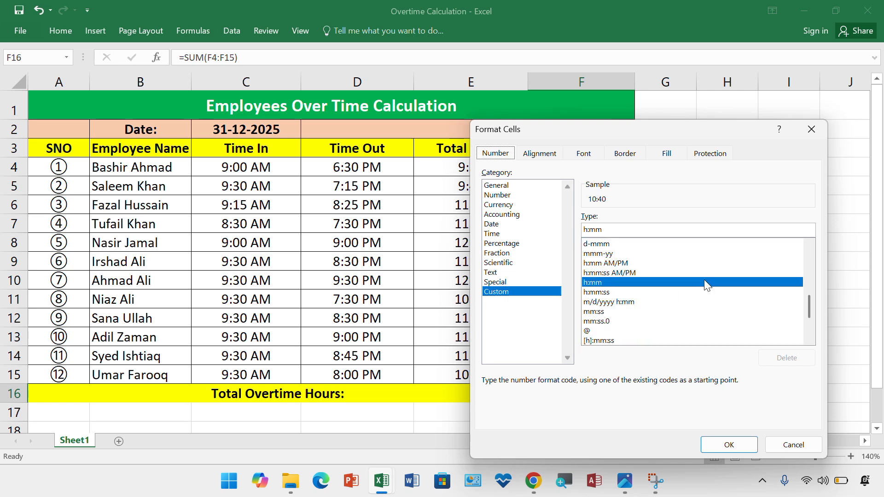
scroll(704, 281, "down", 1)
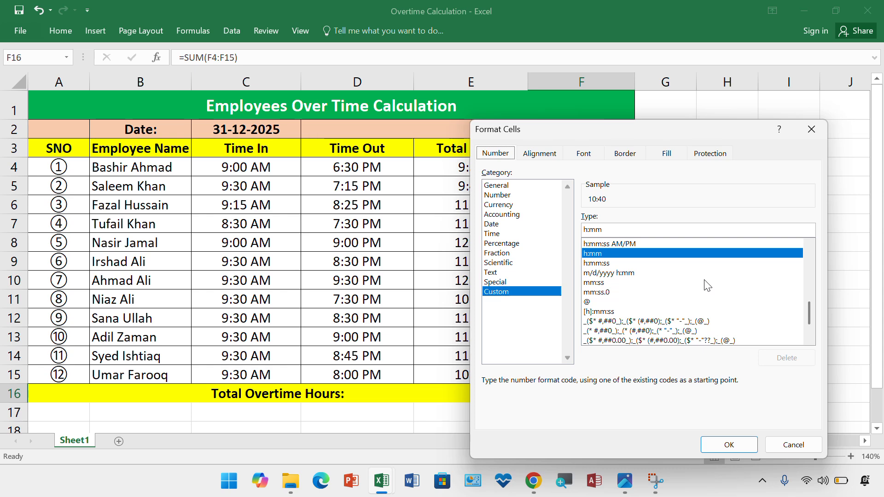
scroll(708, 286, "down", 1)
left_click(707, 282)
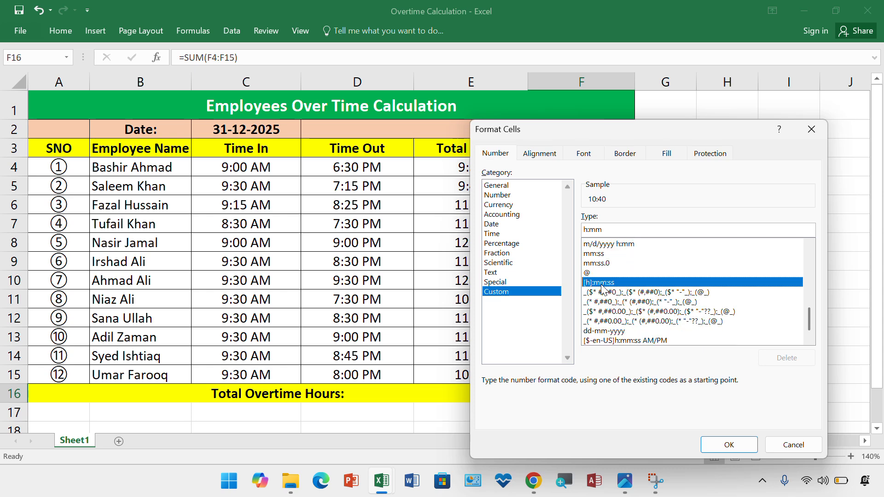
left_click(717, 449)
left_click(663, 392)
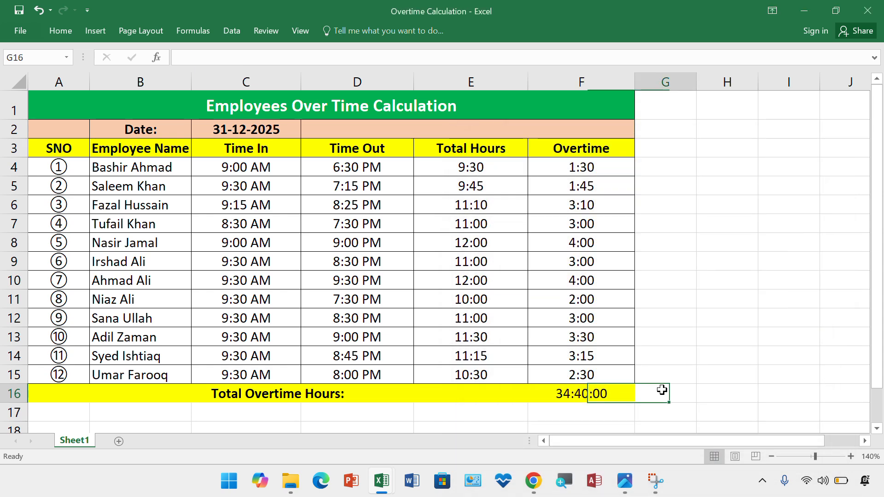